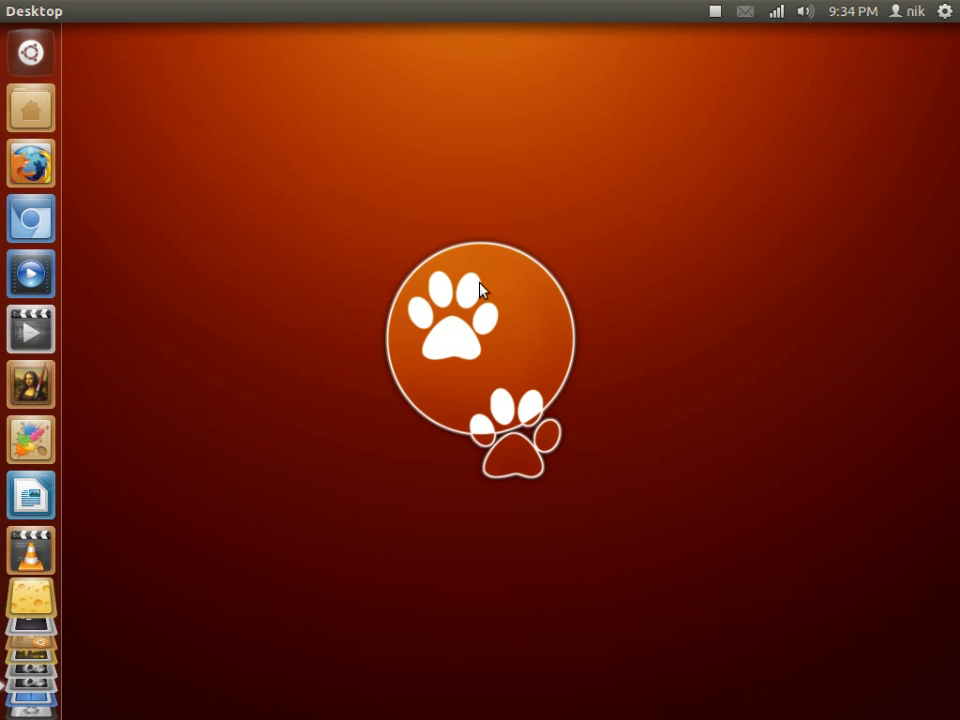
Step: Launch MyPaint with a blank canvas and move the brush panel up and aside
click(30, 384)
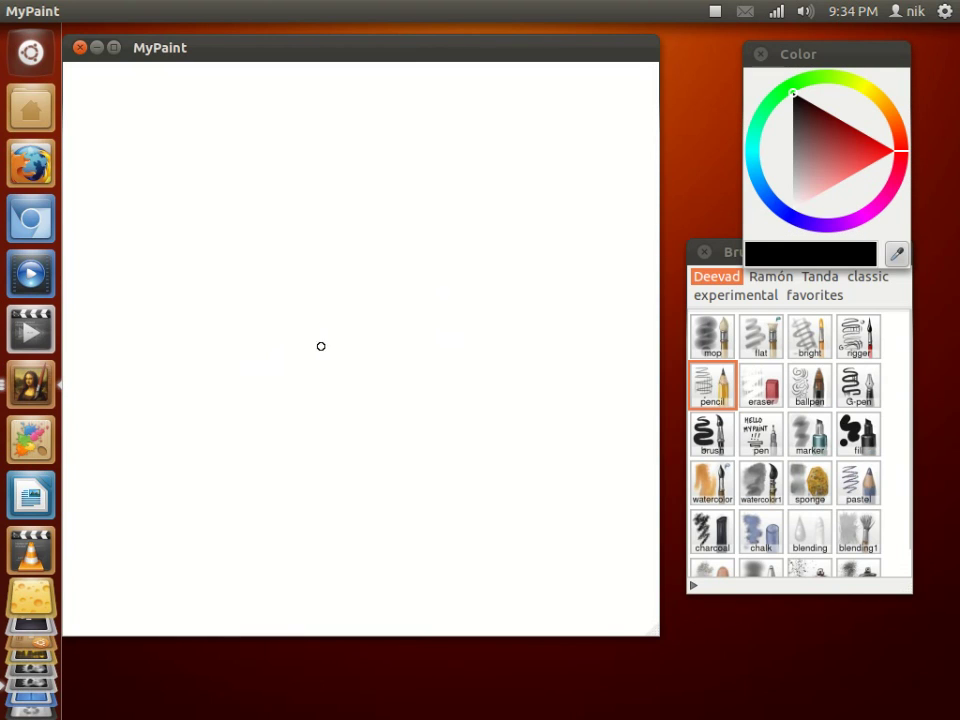
click(720, 260)
drag(720, 260, 709, 225)
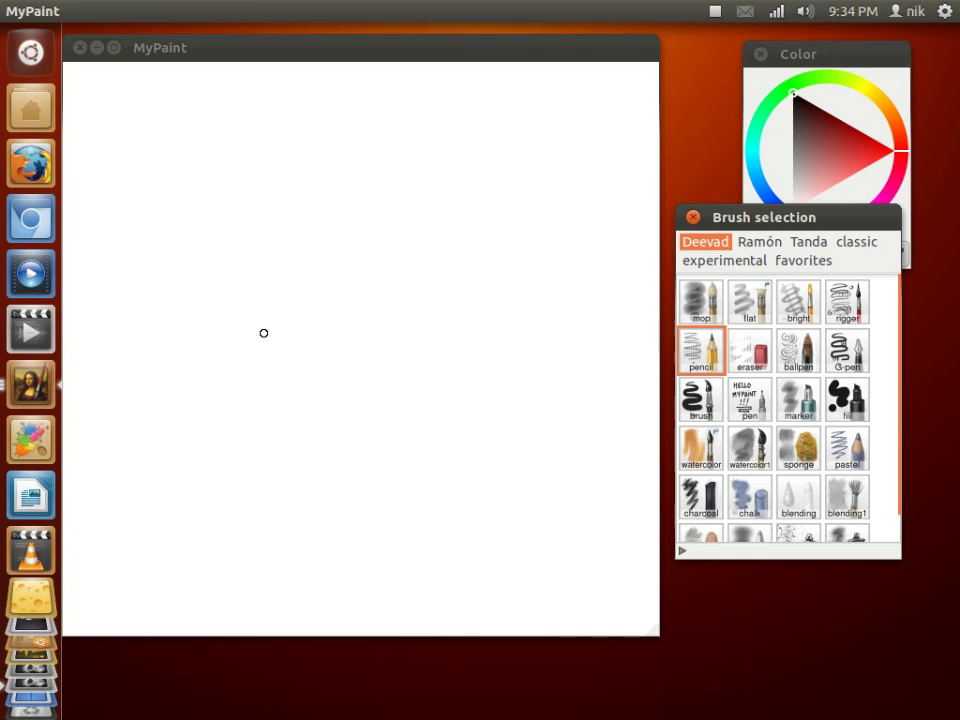
Step: Pencil-sketch a cube's front face, right face and bottom edges
mouse_move(234, 290)
mouse_down()
mouse_move(275, 330)
mouse_move(316, 311)
mouse_up()
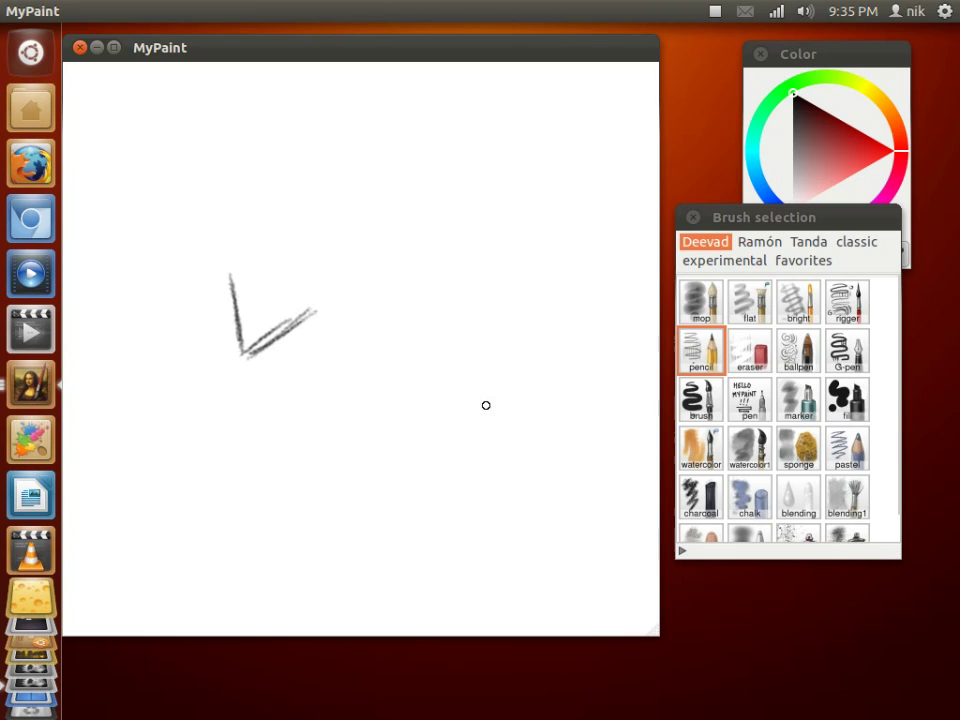
mouse_move(291, 250)
mouse_down()
mouse_move(291, 242)
mouse_move(247, 278)
mouse_up()
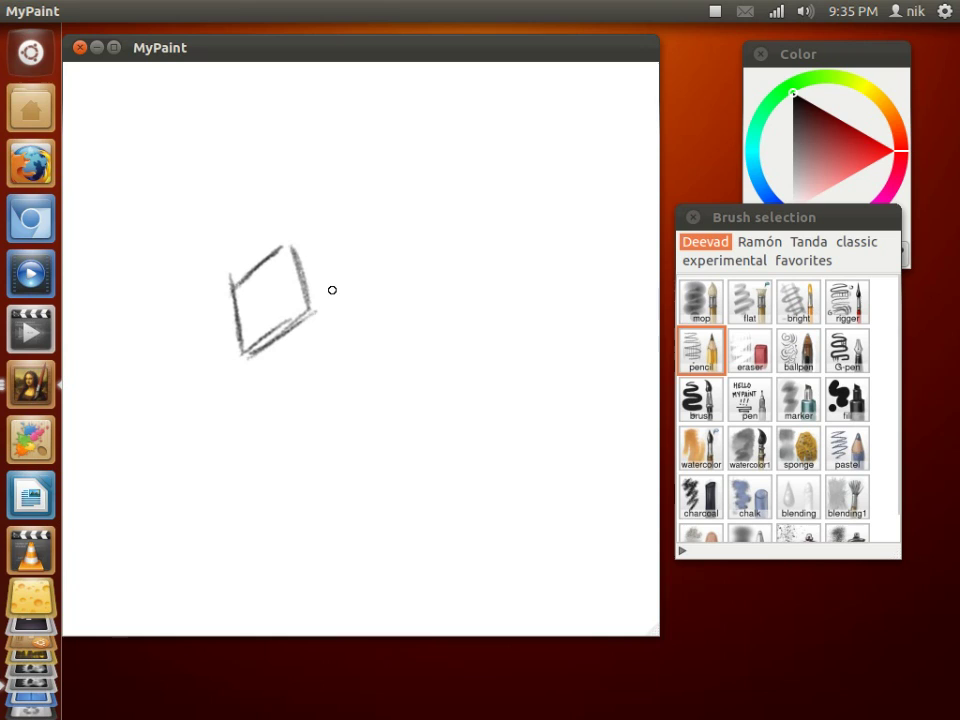
mouse_move(338, 317)
mouse_down()
mouse_move(313, 313)
mouse_move(355, 323)
mouse_up()
mouse_move(292, 248)
mouse_down()
mouse_move(345, 259)
mouse_move(354, 322)
mouse_up()
mouse_move(263, 367)
mouse_down()
mouse_move(278, 380)
mouse_move(340, 332)
mouse_up()
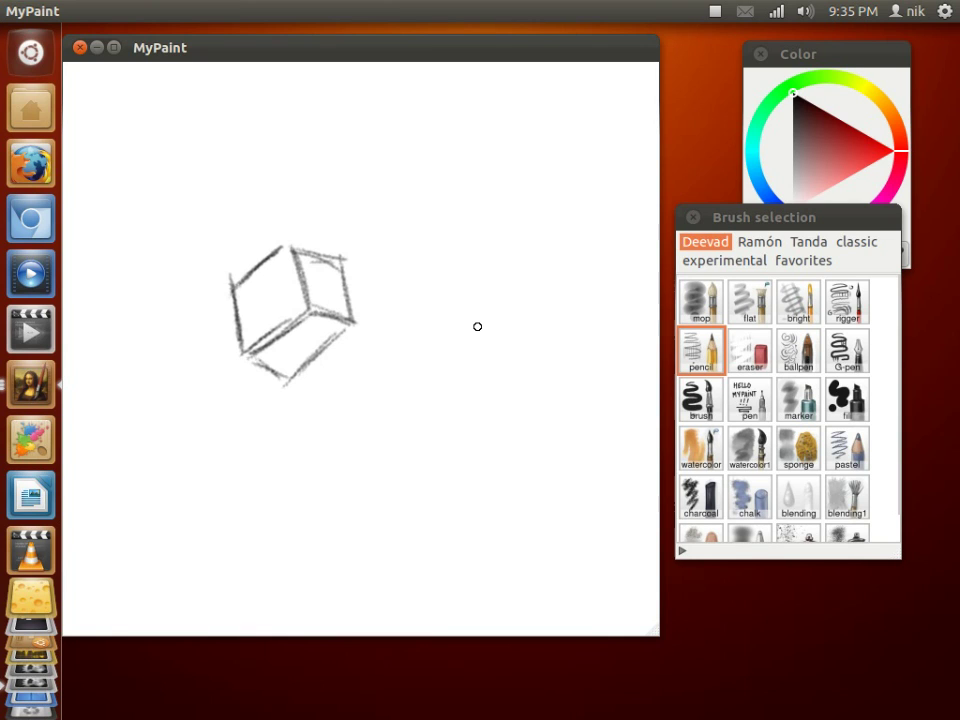
Step: Open Wacom Graphics Tablet settings; set eraser pressure slightly softer and tip pressure nearly Soft
key(super)
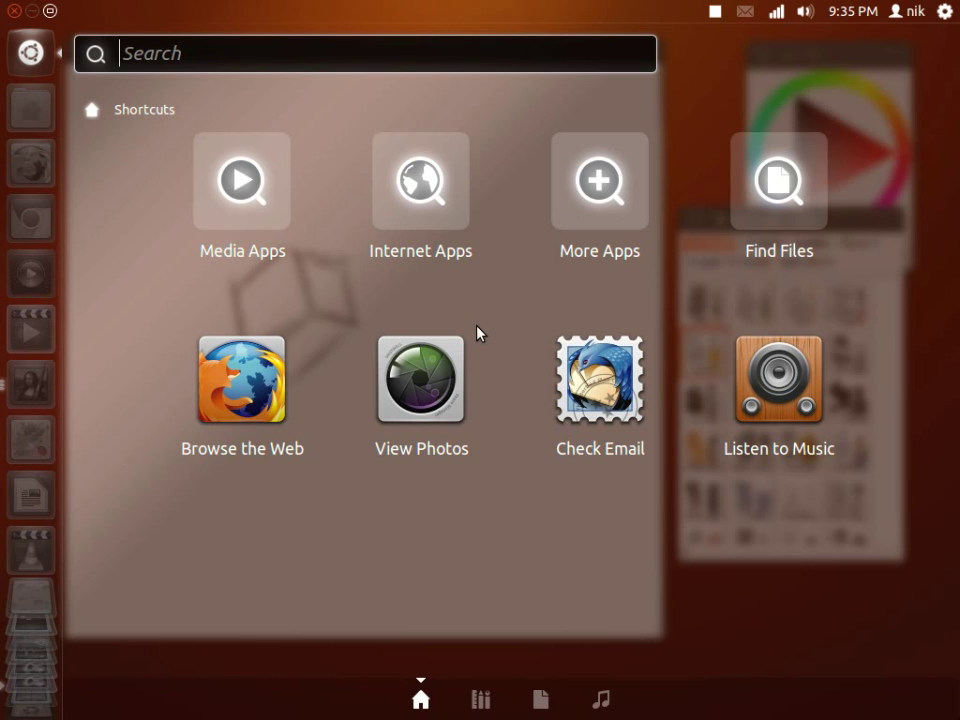
text(wa)
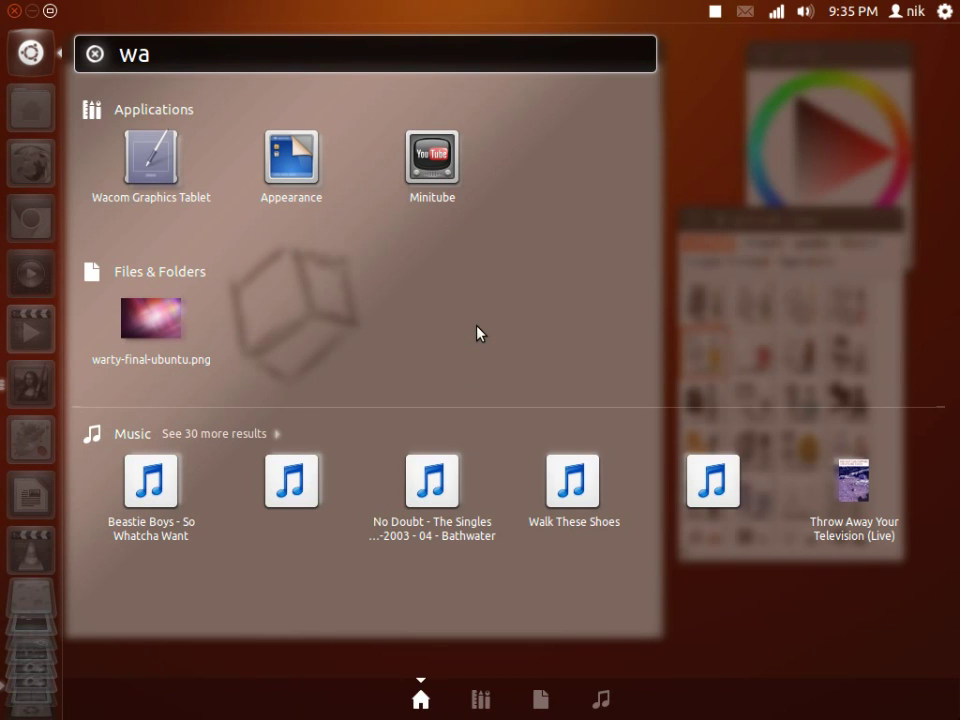
key(Return)
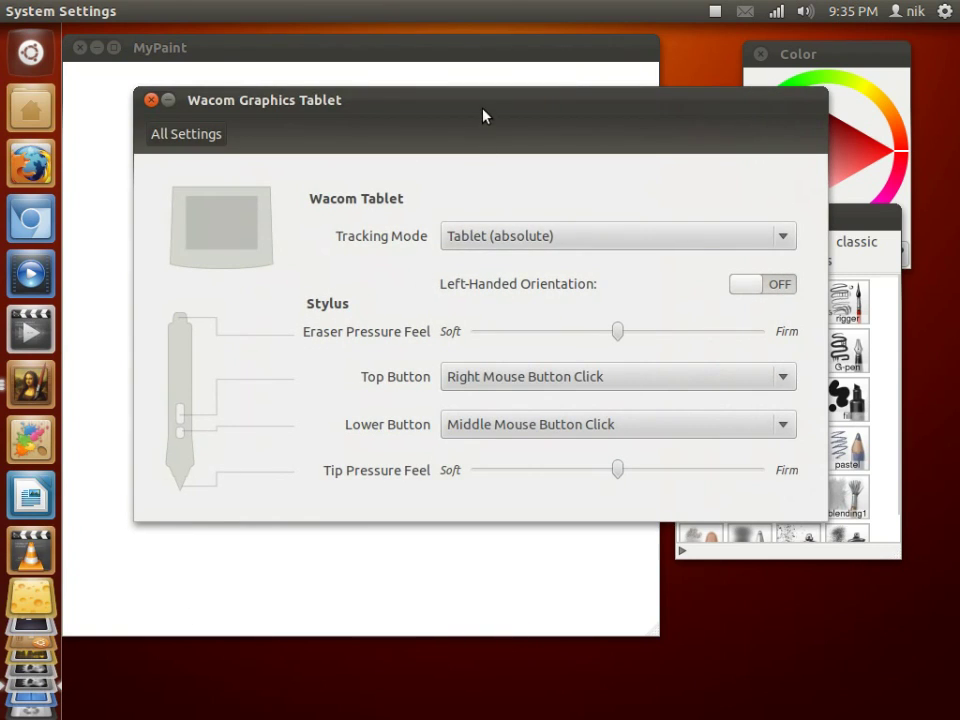
mouse_move(480, 104)
mouse_down()
mouse_move(698, 90)
mouse_move(624, 54)
mouse_up()
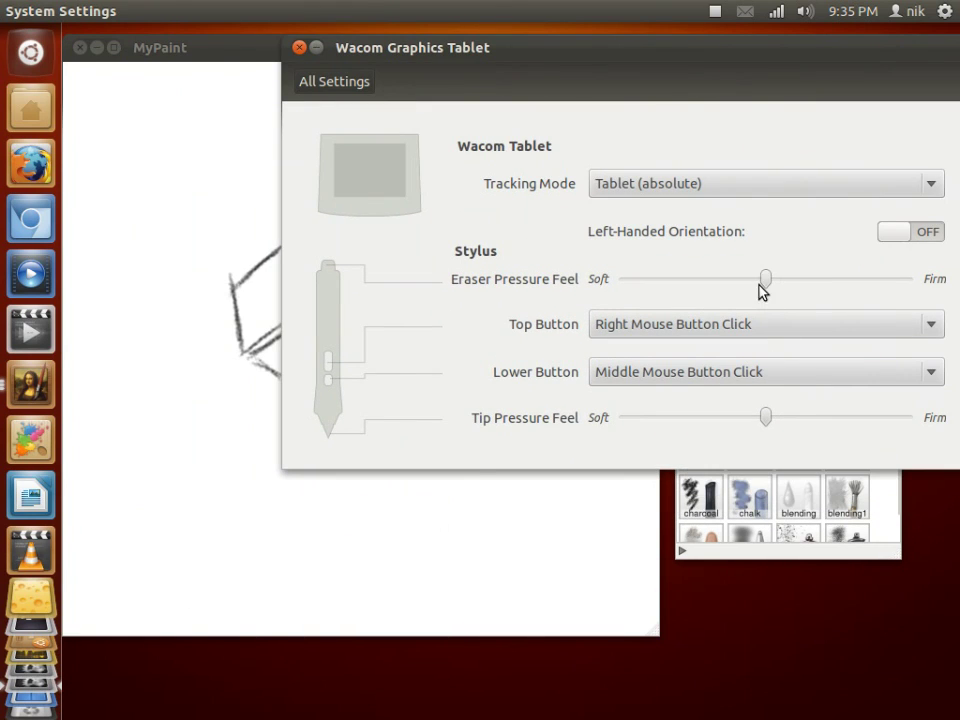
mouse_move(761, 287)
mouse_down()
mouse_move(622, 280)
mouse_move(743, 285)
mouse_up()
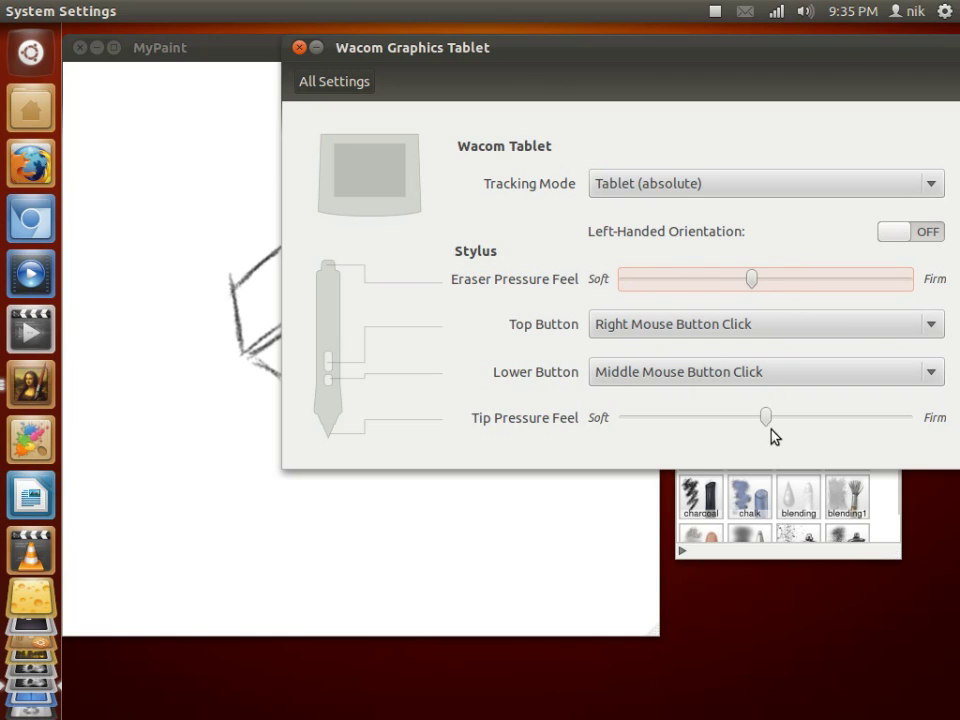
drag(766, 418, 634, 419)
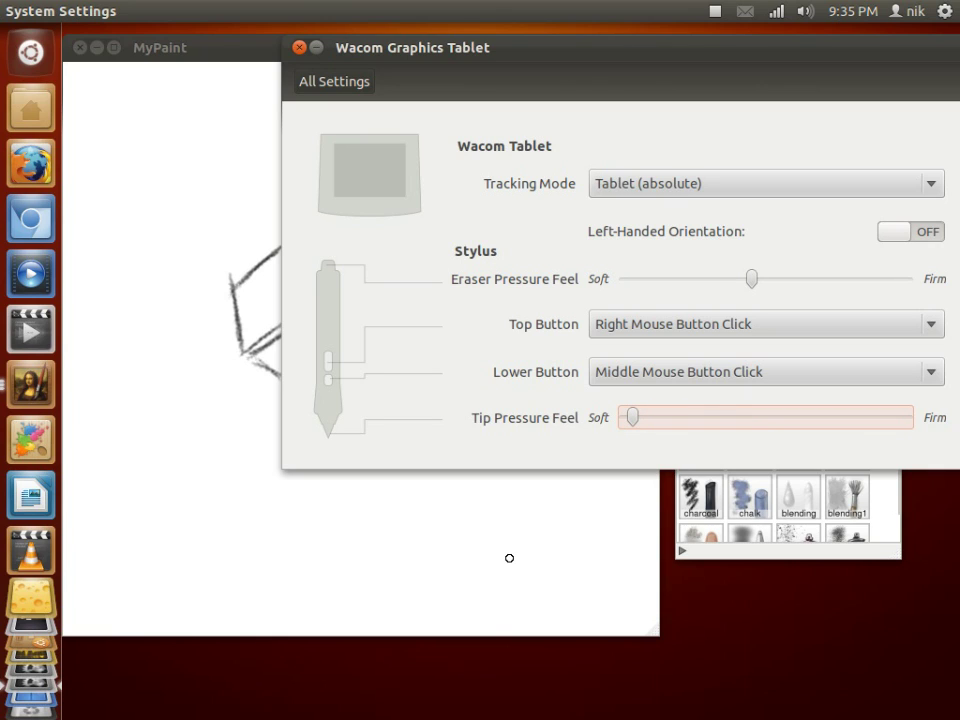
Step: Draw a short test line in MyPaint, then raise Wacom tip pressure feel nearly to Firm
click(539, 552)
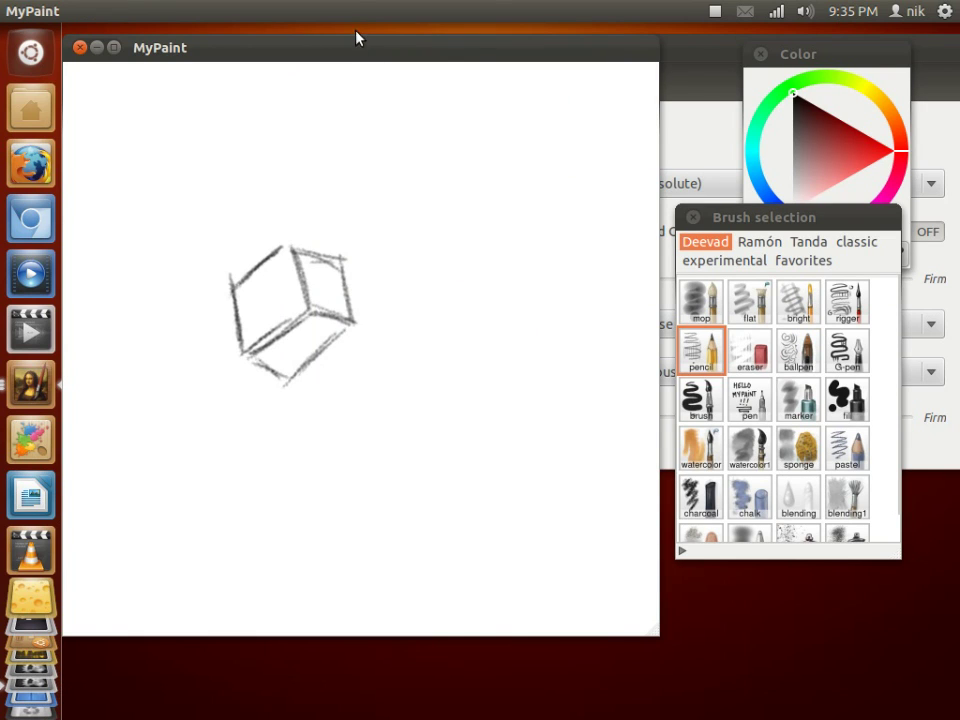
mouse_move(388, 129)
mouse_down()
mouse_move(378, 158)
mouse_move(411, 178)
mouse_move(398, 207)
mouse_move(402, 250)
mouse_up()
click(690, 84)
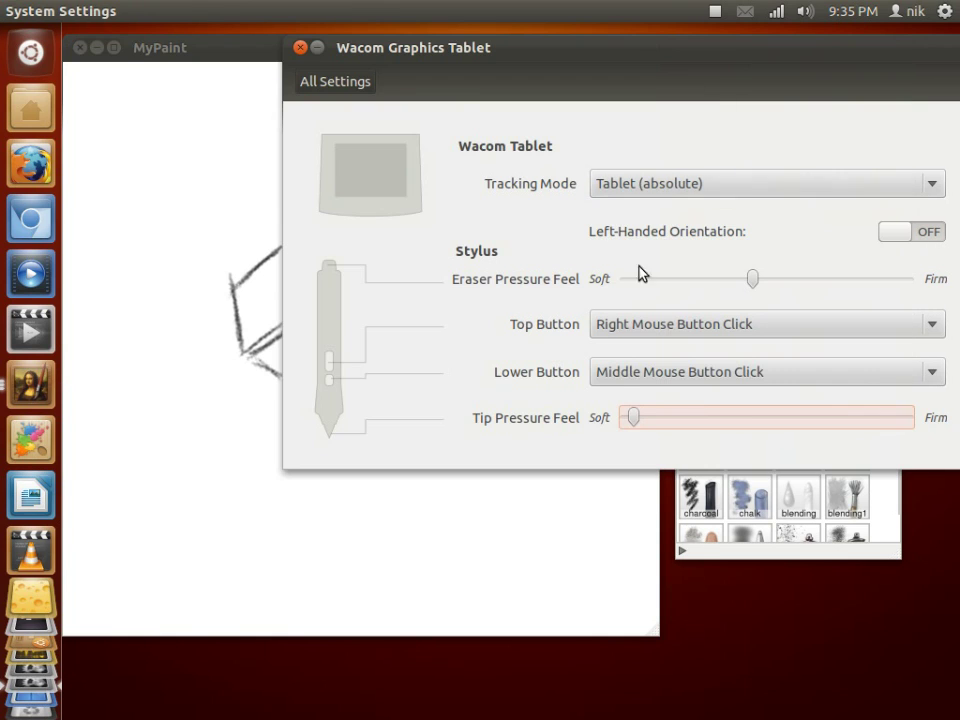
drag(634, 416, 887, 425)
Step: Draw two faint diagonal test strokes and shade the cube's lower right face
click(208, 247)
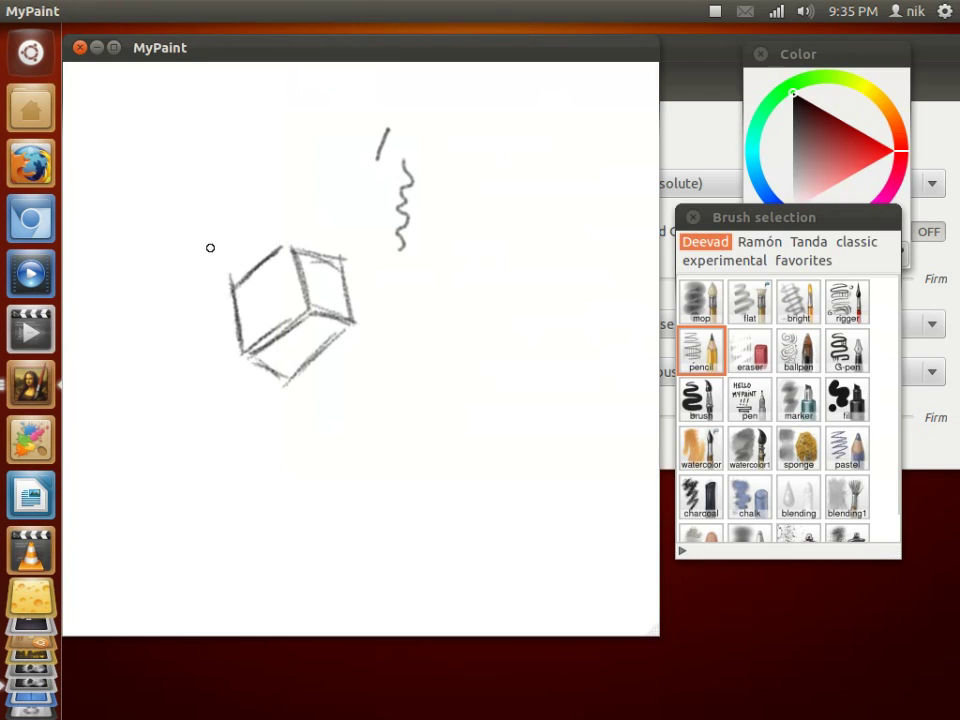
drag(450, 203, 422, 258)
drag(422, 258, 413, 275)
drag(466, 213, 427, 288)
mouse_move(337, 330)
mouse_down()
mouse_move(326, 326)
mouse_move(315, 339)
mouse_move(322, 326)
mouse_move(325, 345)
mouse_move(281, 376)
mouse_move(296, 339)
mouse_move(274, 302)
mouse_move(360, 296)
mouse_up()
key(x)
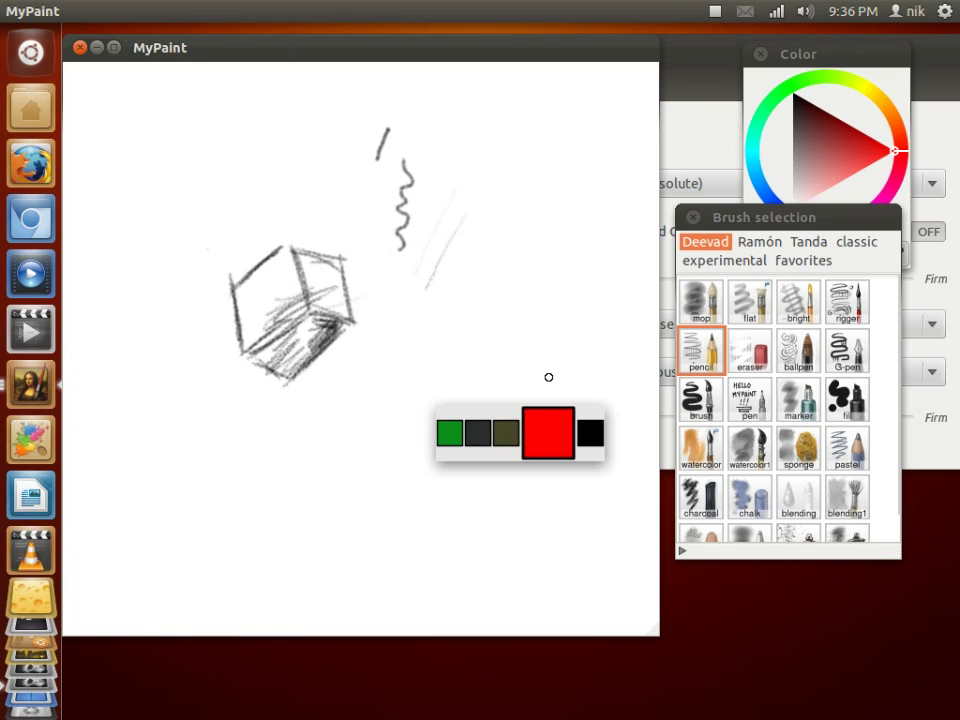
key(x)
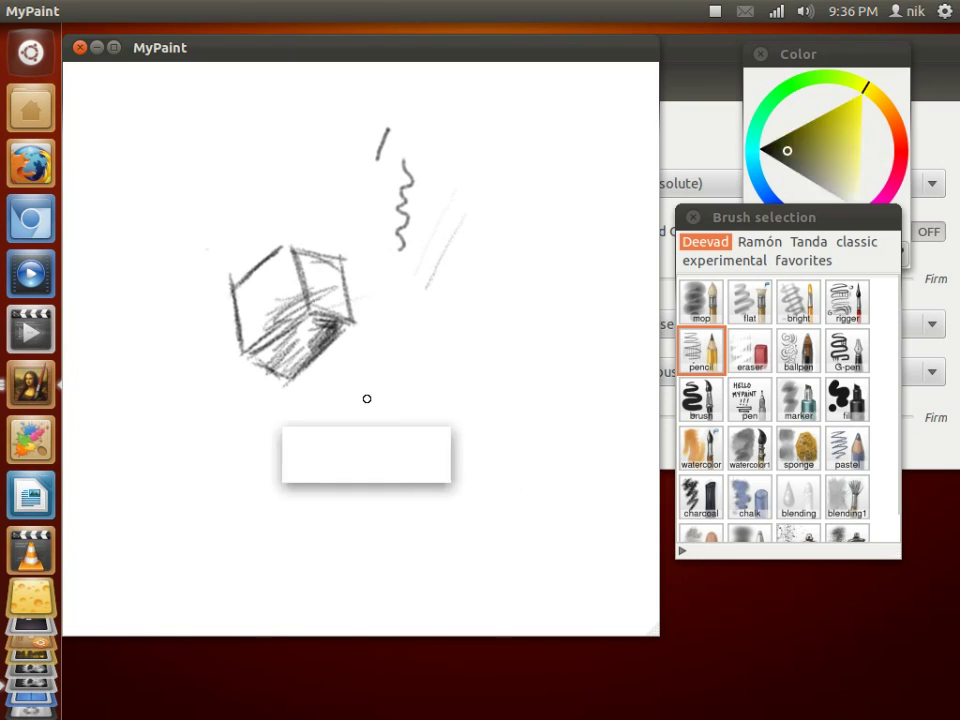
scroll(423, 433, up, 1)
scroll(423, 433, right, 1)
scroll(446, 324, up, 3)
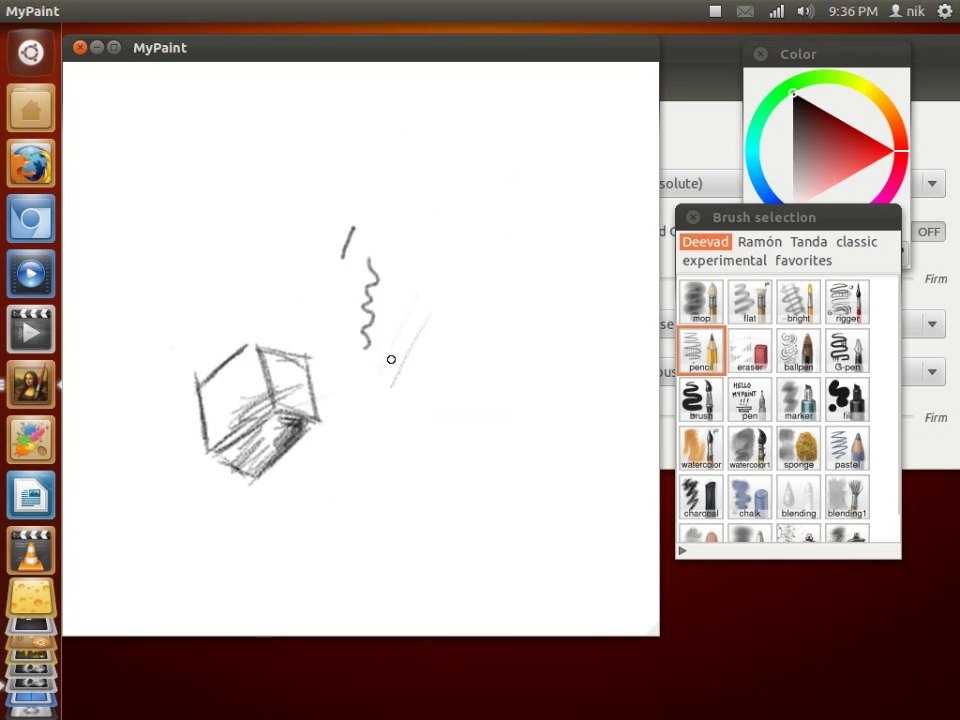
scroll(390, 358, down, 2)
scroll(414, 405, down, 1)
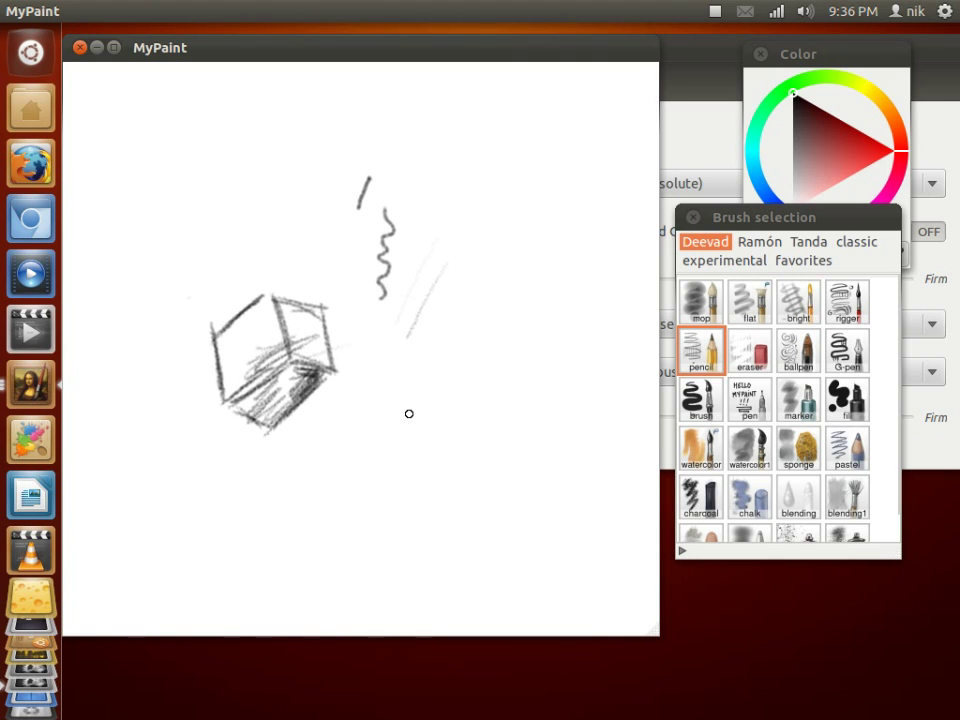
scroll(407, 424, up, 1)
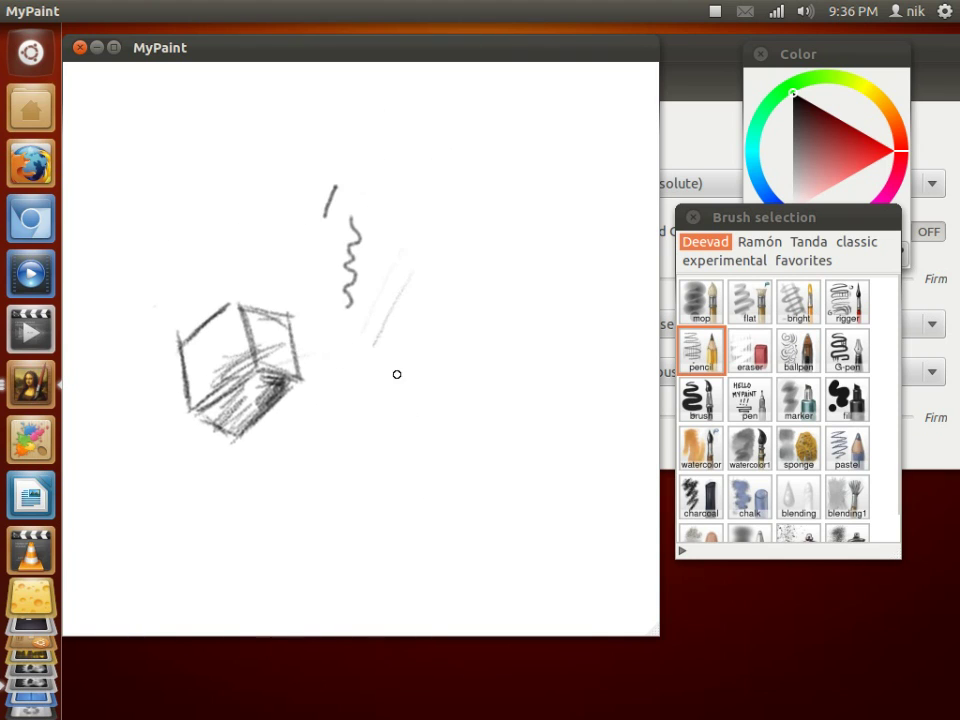
scroll(396, 375, down, 1)
Step: Set the stylus Lower Button to Right Mouse Button Click in Wacom settings
click(715, 73)
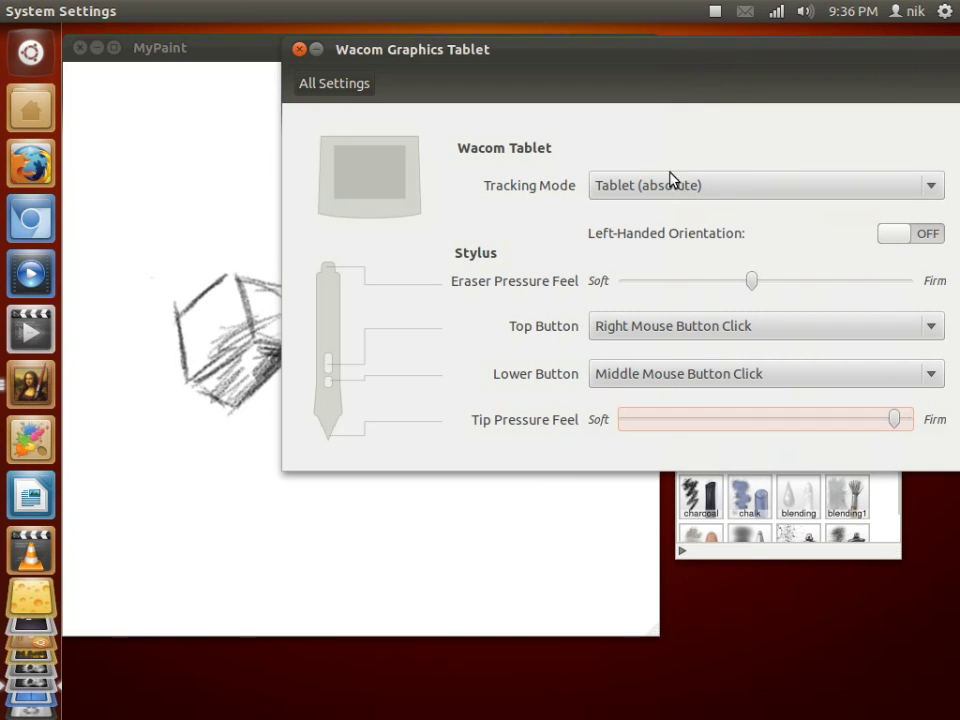
click(662, 373)
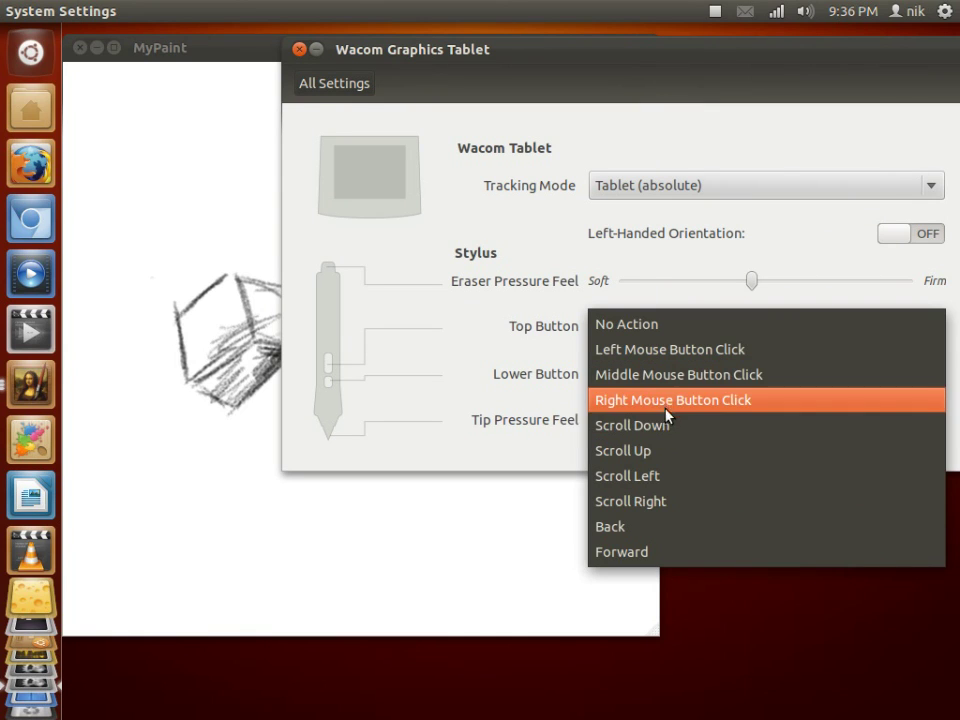
click(608, 400)
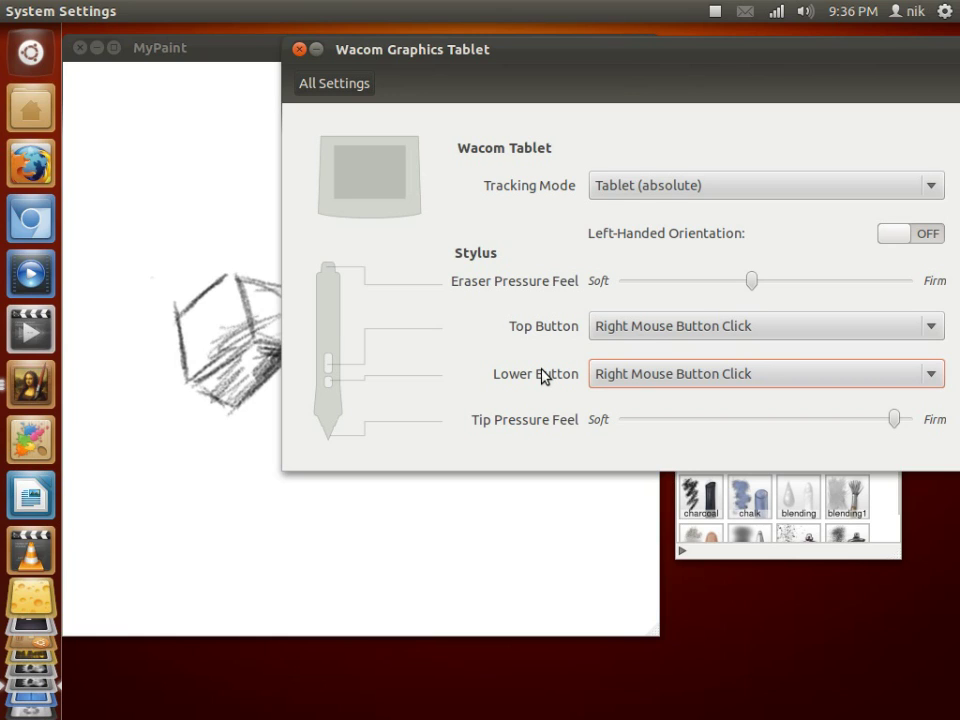
click(439, 516)
Step: Draw pencil zigzag test strokes and an L crossed into a 4
drag(458, 364, 440, 457)
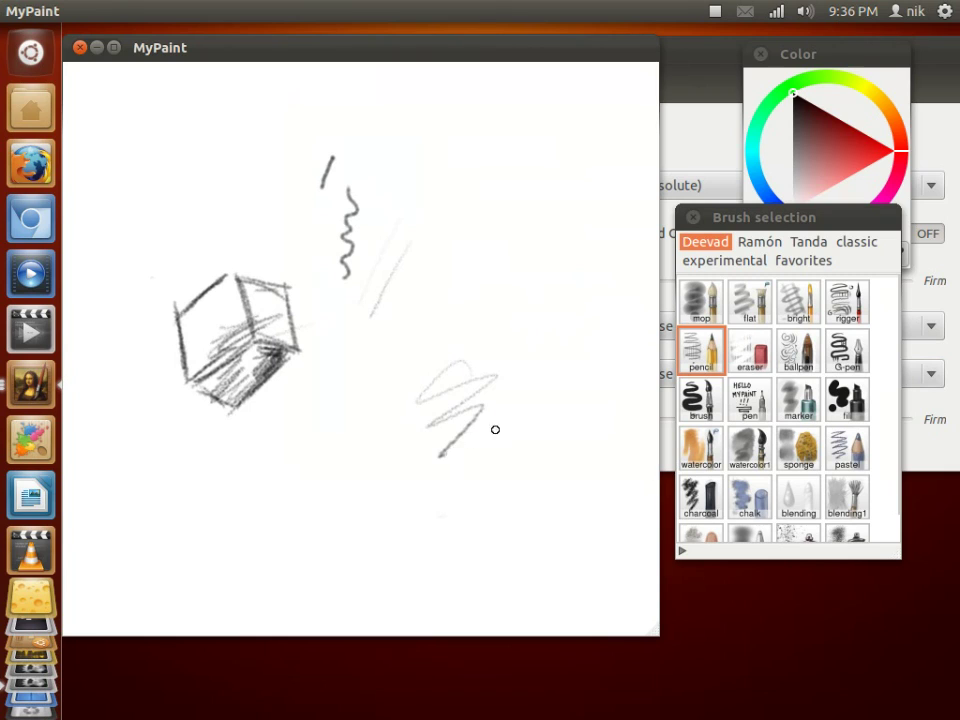
drag(494, 378, 408, 528)
drag(400, 462, 381, 386)
mouse_move(460, 218)
mouse_down()
mouse_move(444, 306)
mouse_move(507, 310)
mouse_up()
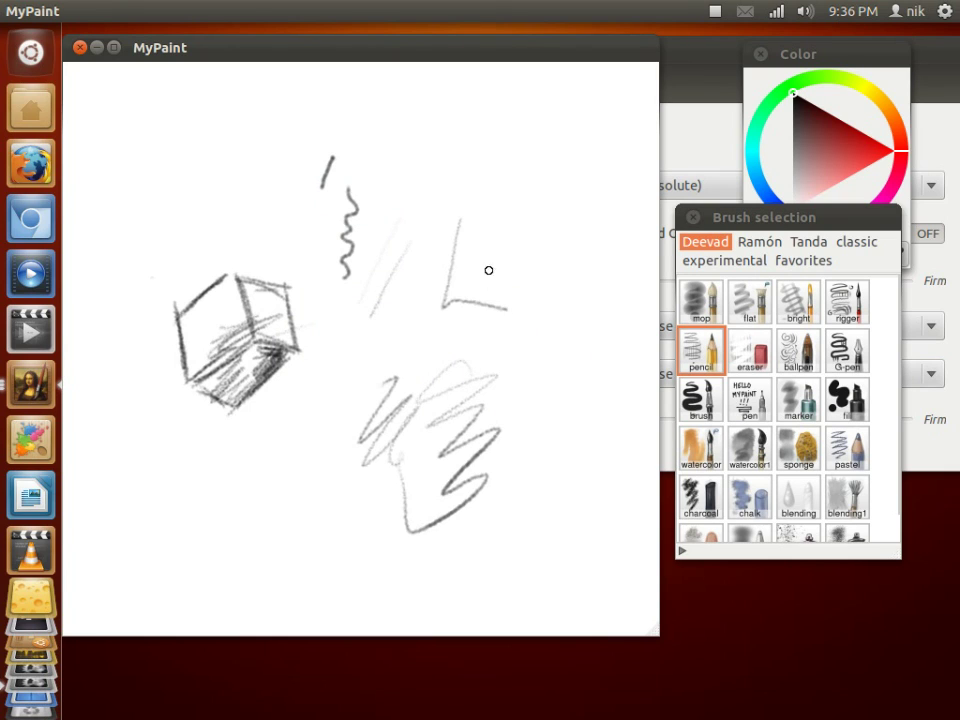
mouse_move(488, 268)
mouse_down()
mouse_move(441, 326)
mouse_move(490, 334)
mouse_up()
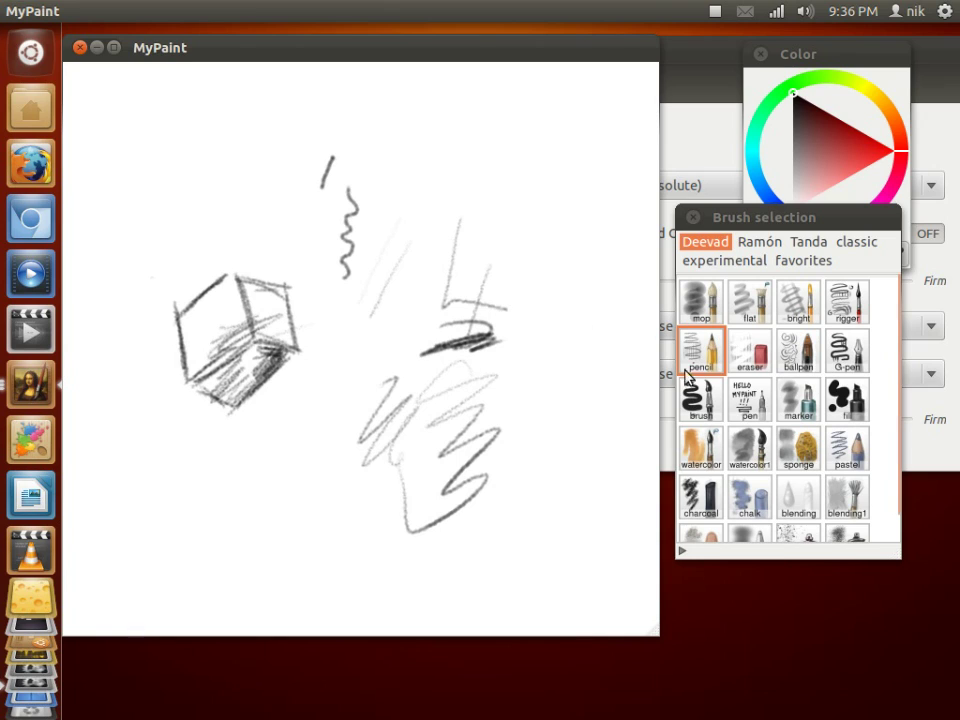
Step: With the black inking pen, scribble and draw a smiley face, then close MyPaint
click(742, 395)
mouse_move(224, 214)
mouse_down()
mouse_move(255, 252)
mouse_move(232, 291)
mouse_up()
drag(300, 420, 322, 515)
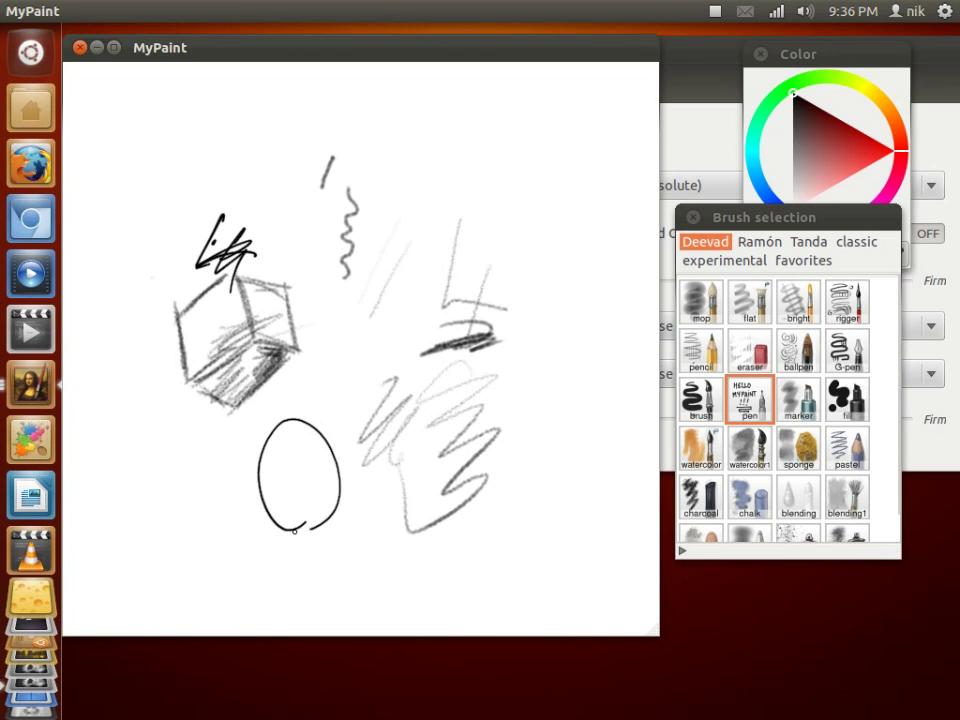
drag(277, 460, 320, 480)
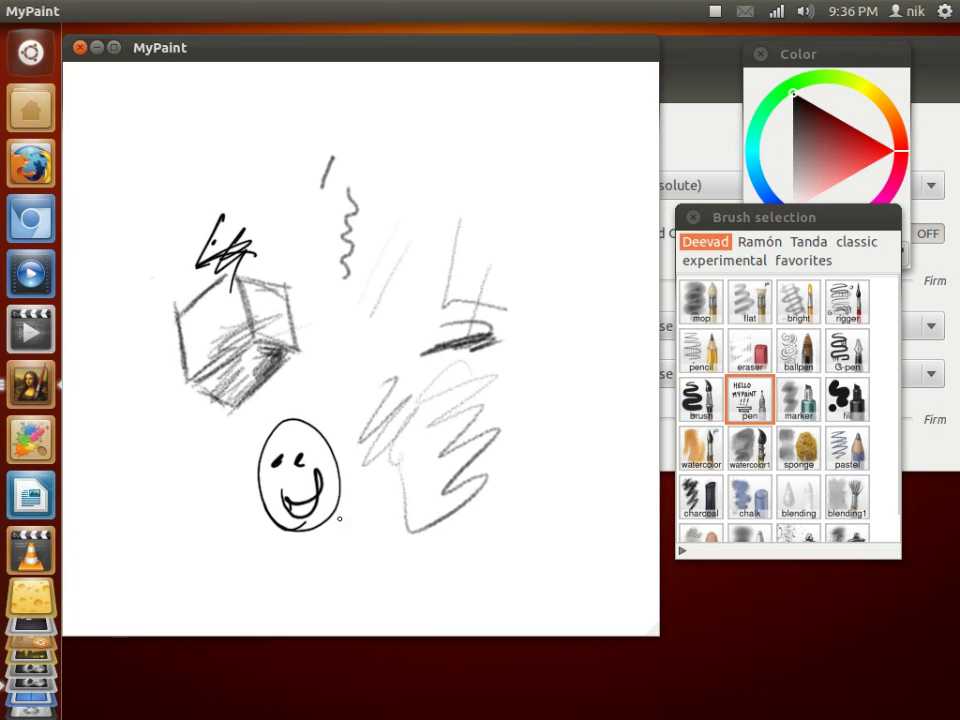
drag(288, 52, 321, 88)
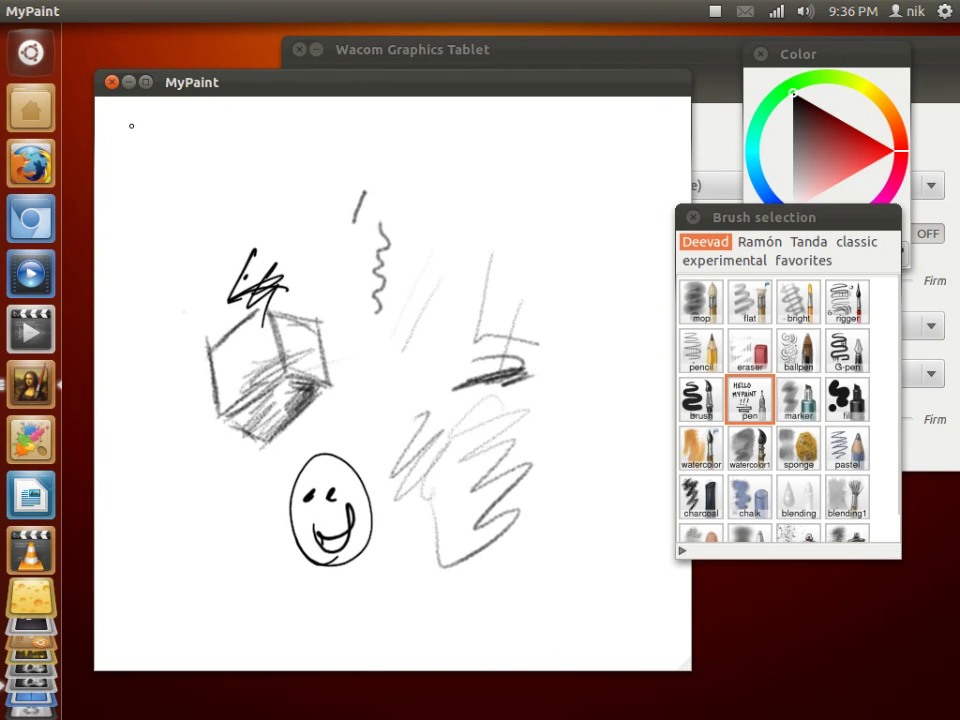
click(112, 82)
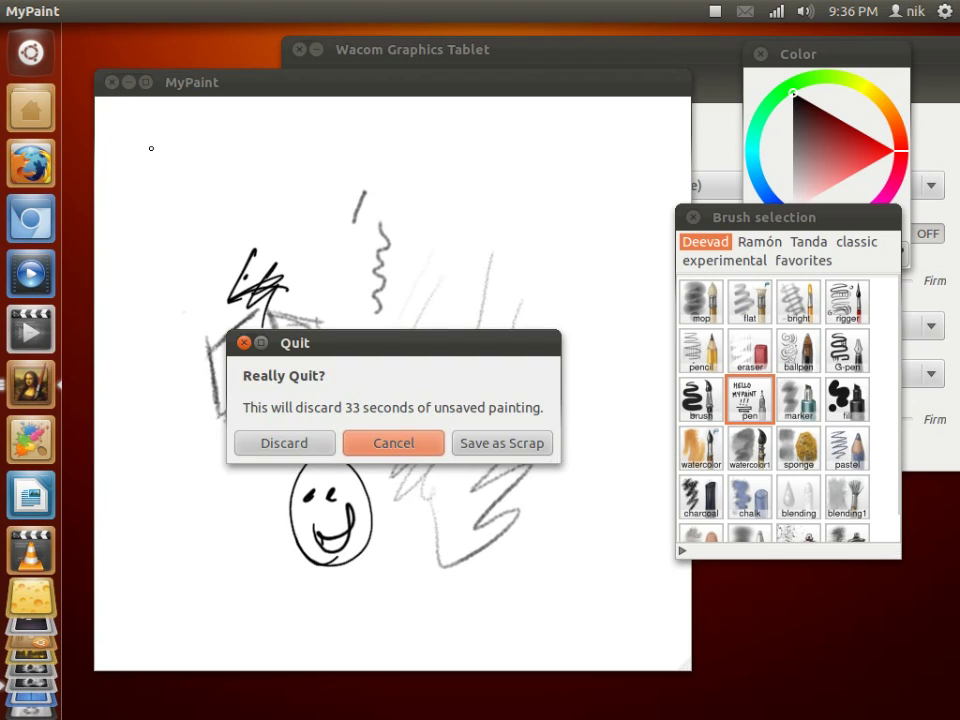